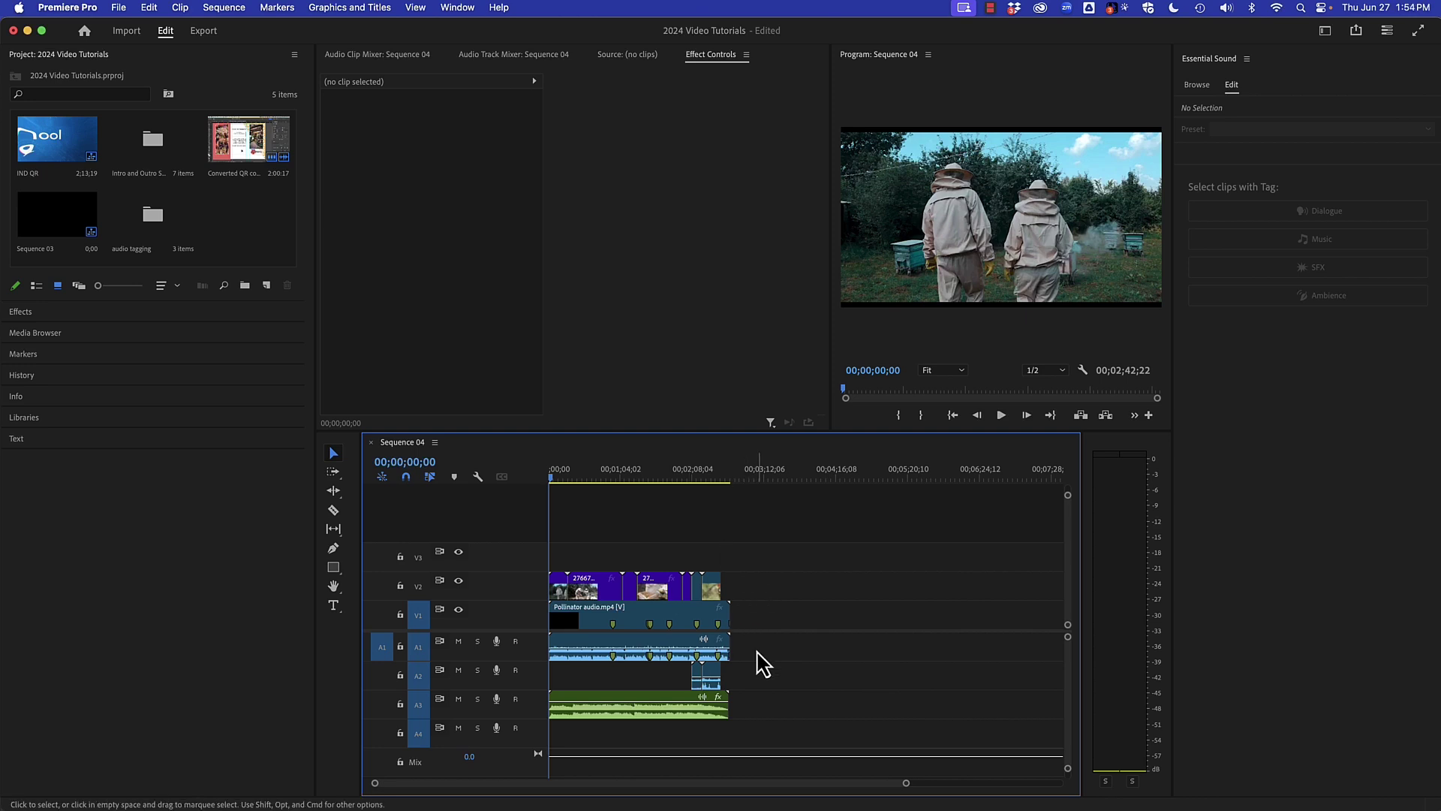
Inspect the timeline clips and switch Premiere Pro to the Audio workspace.
{"action": "left_click", "coordinate": [684, 654]}
{"action": "left_click", "coordinate": [716, 681]}
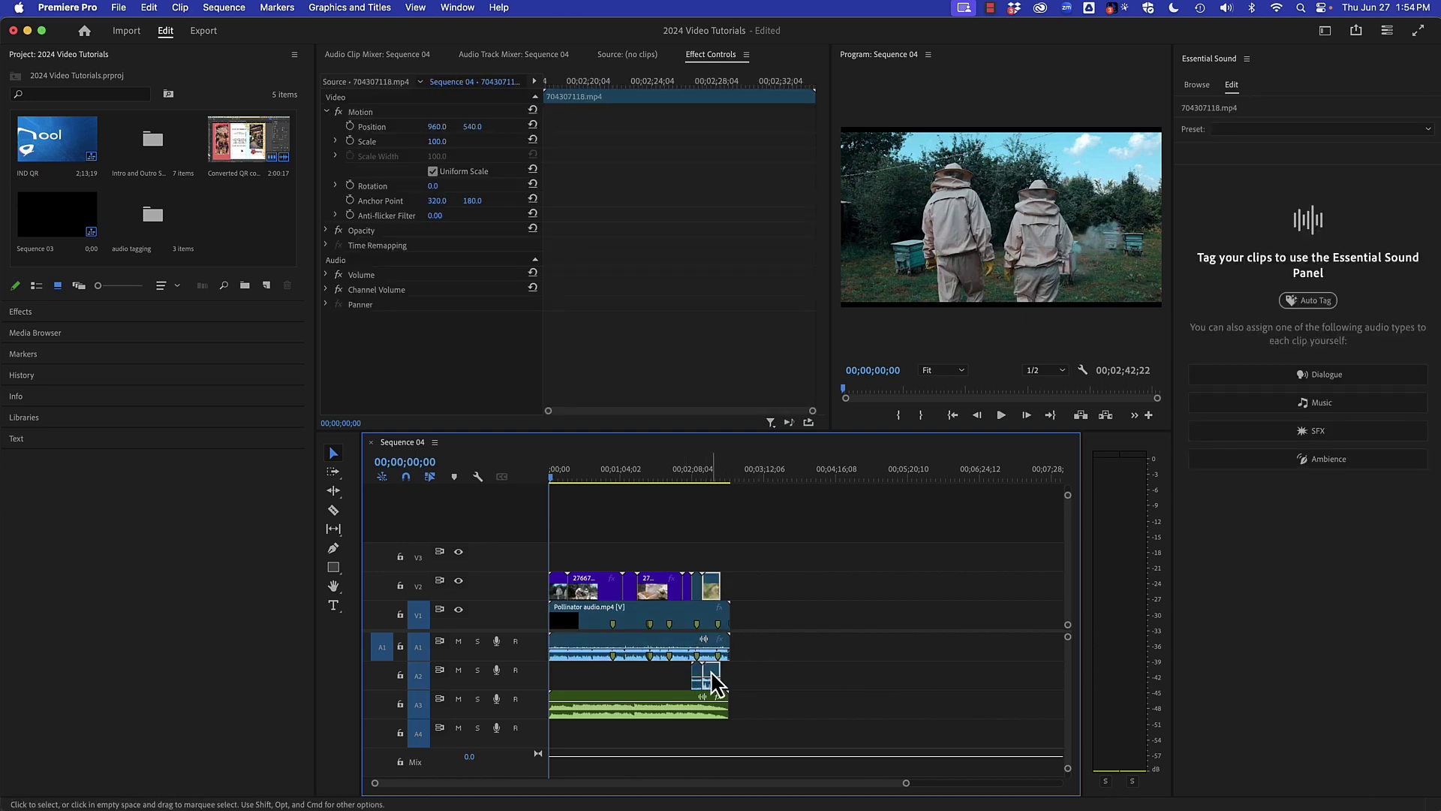
{"action": "left_click", "coordinate": [670, 704]}
{"action": "left_click", "coordinate": [764, 661]}
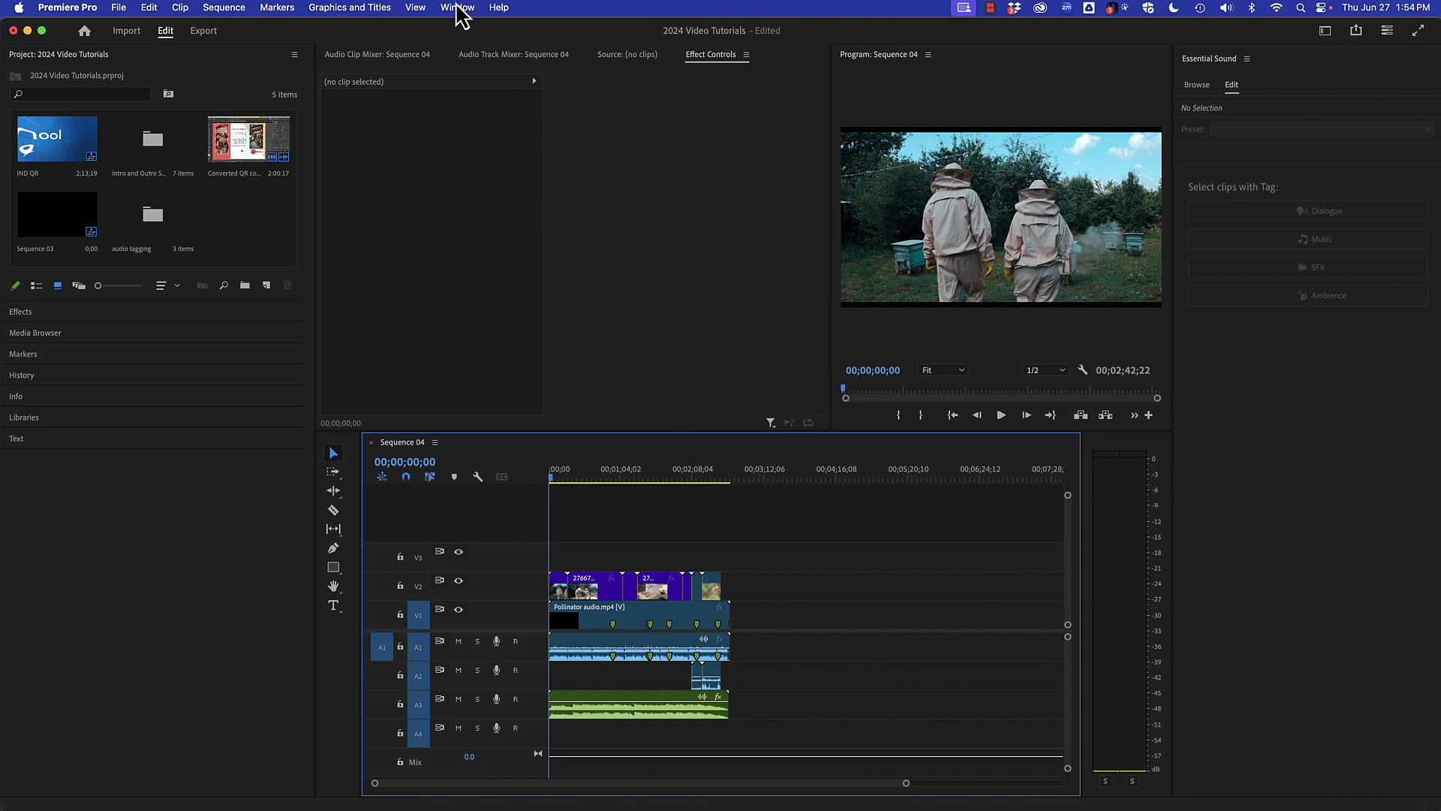
{"action": "left_click", "coordinate": [458, 8]}
{"action": "mouse_move", "coordinate": [467, 28]}
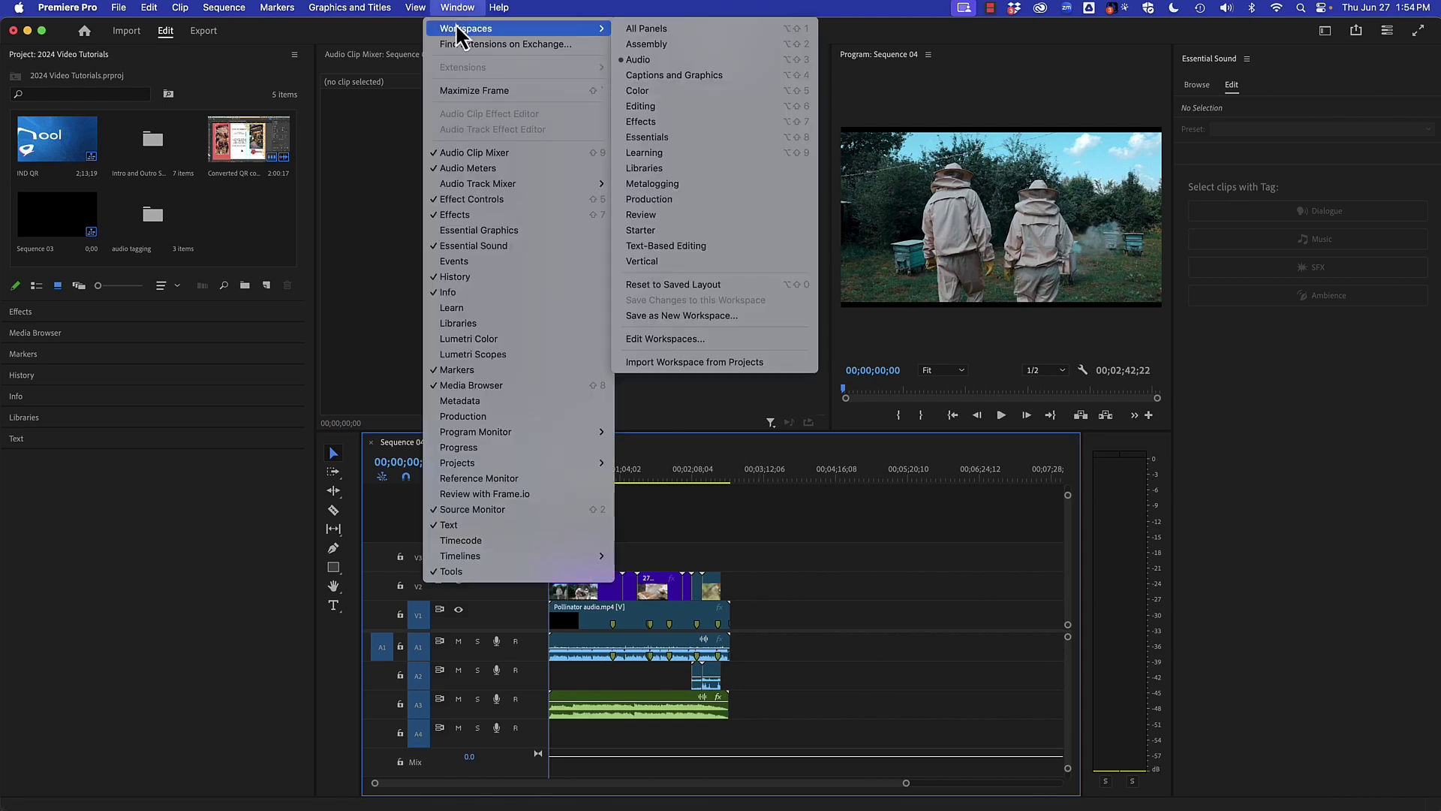
{"action": "left_click", "coordinate": [659, 60]}
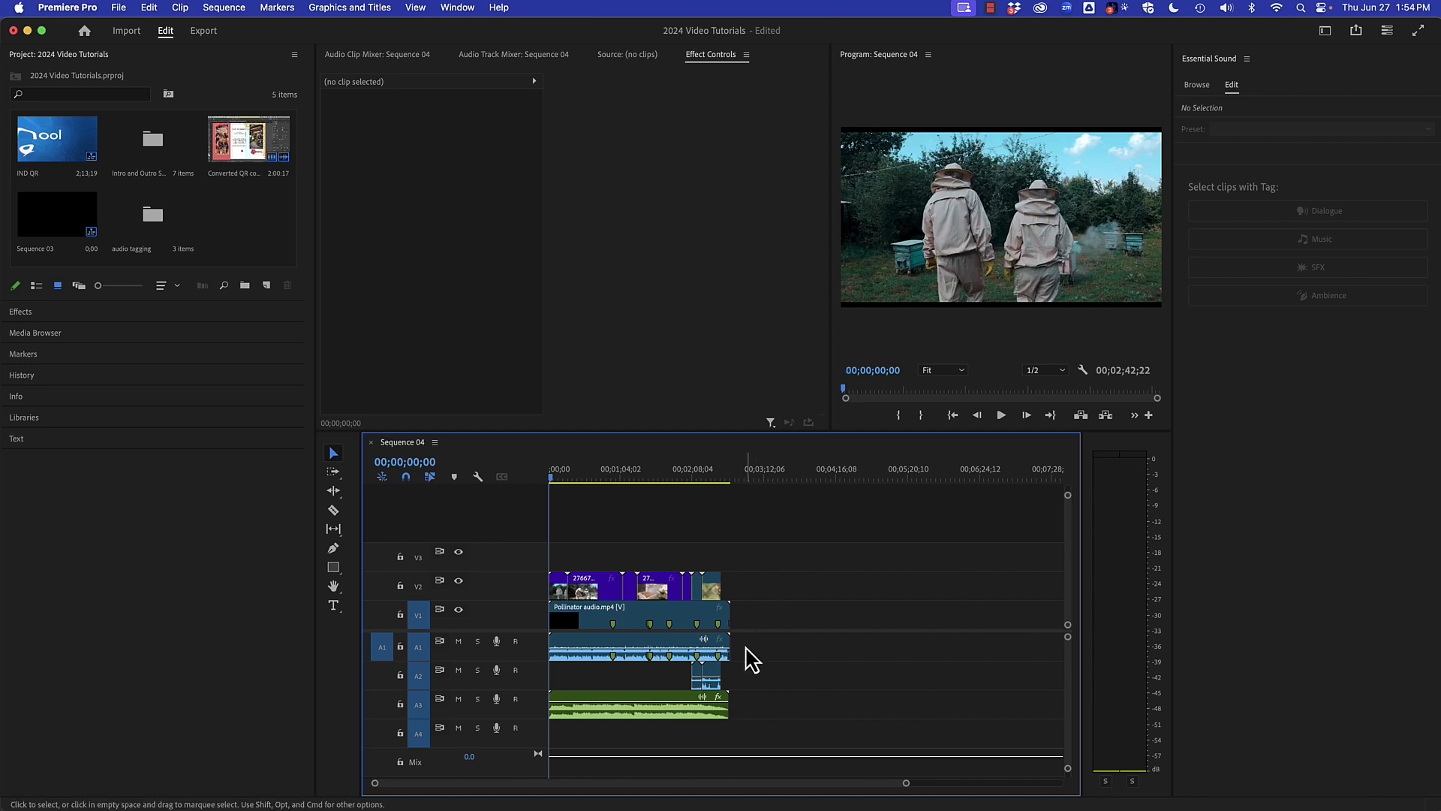
Select all clips in the sequence and Auto Tag them by audio type.
{"action": "left_click_drag", "start_coordinate": [752, 658], "coordinate": [559, 730]}
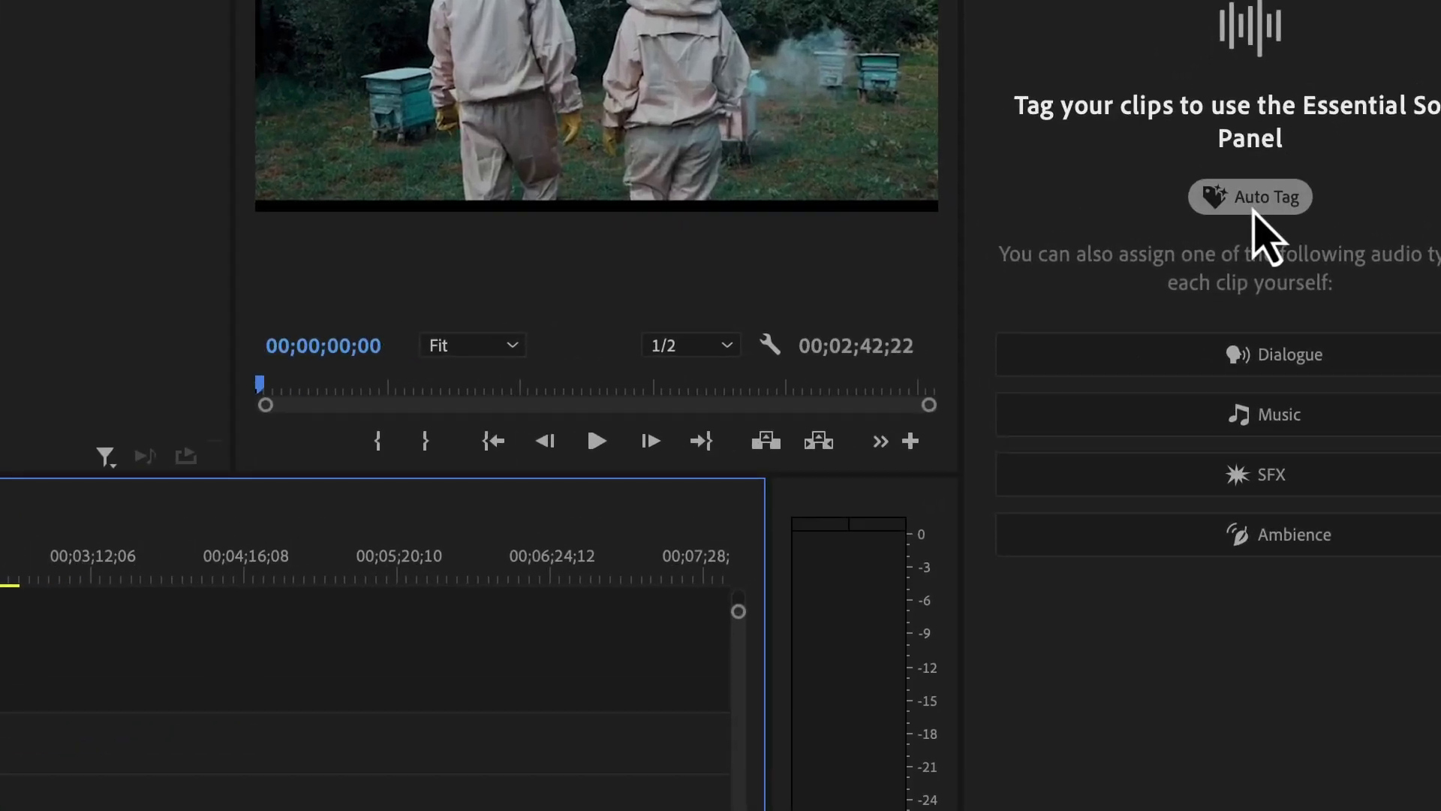
{"action": "left_click", "coordinate": [1261, 203]}
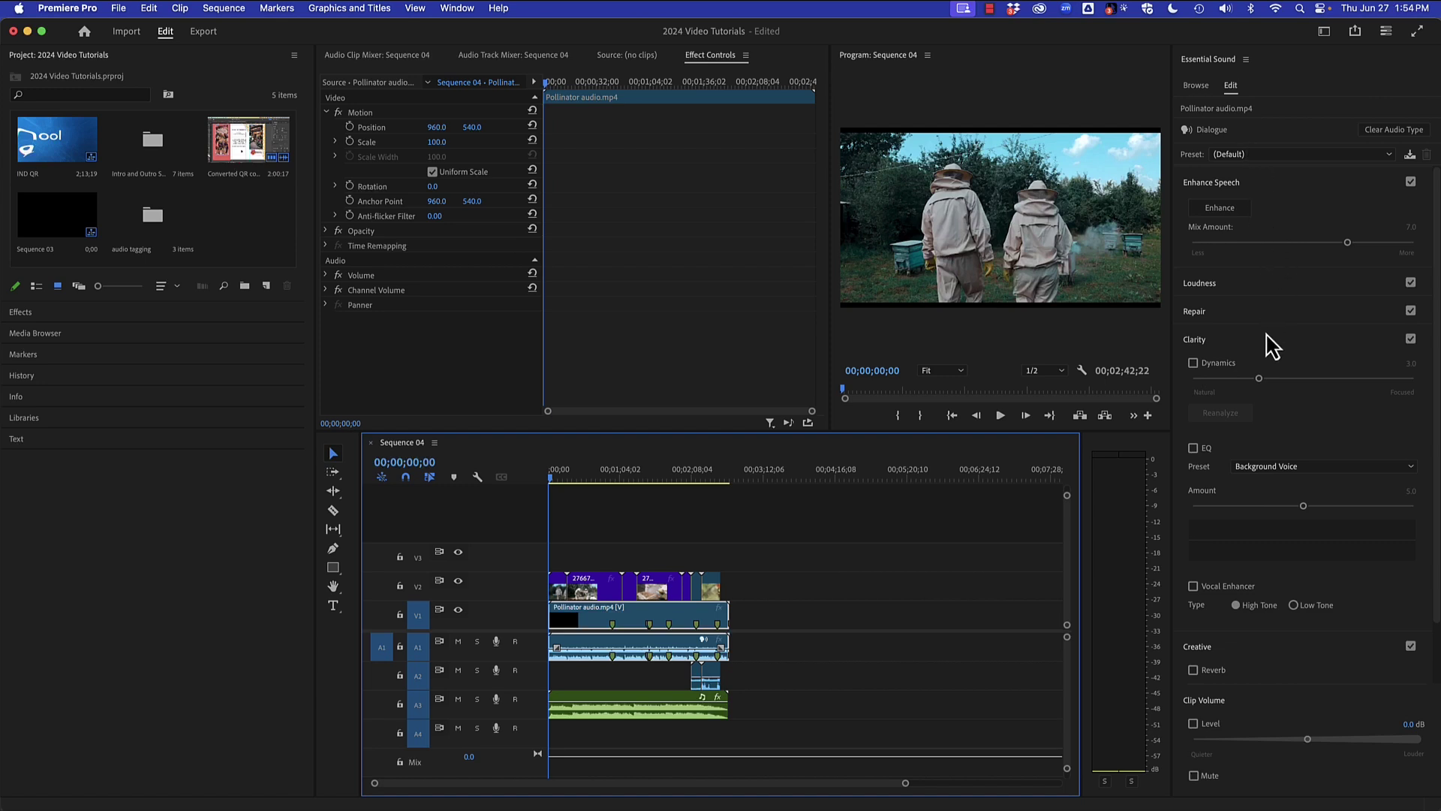
Enhance the speech in the Pollinator dialogue clip and solo track A1.
{"action": "left_click", "coordinate": [1219, 208]}
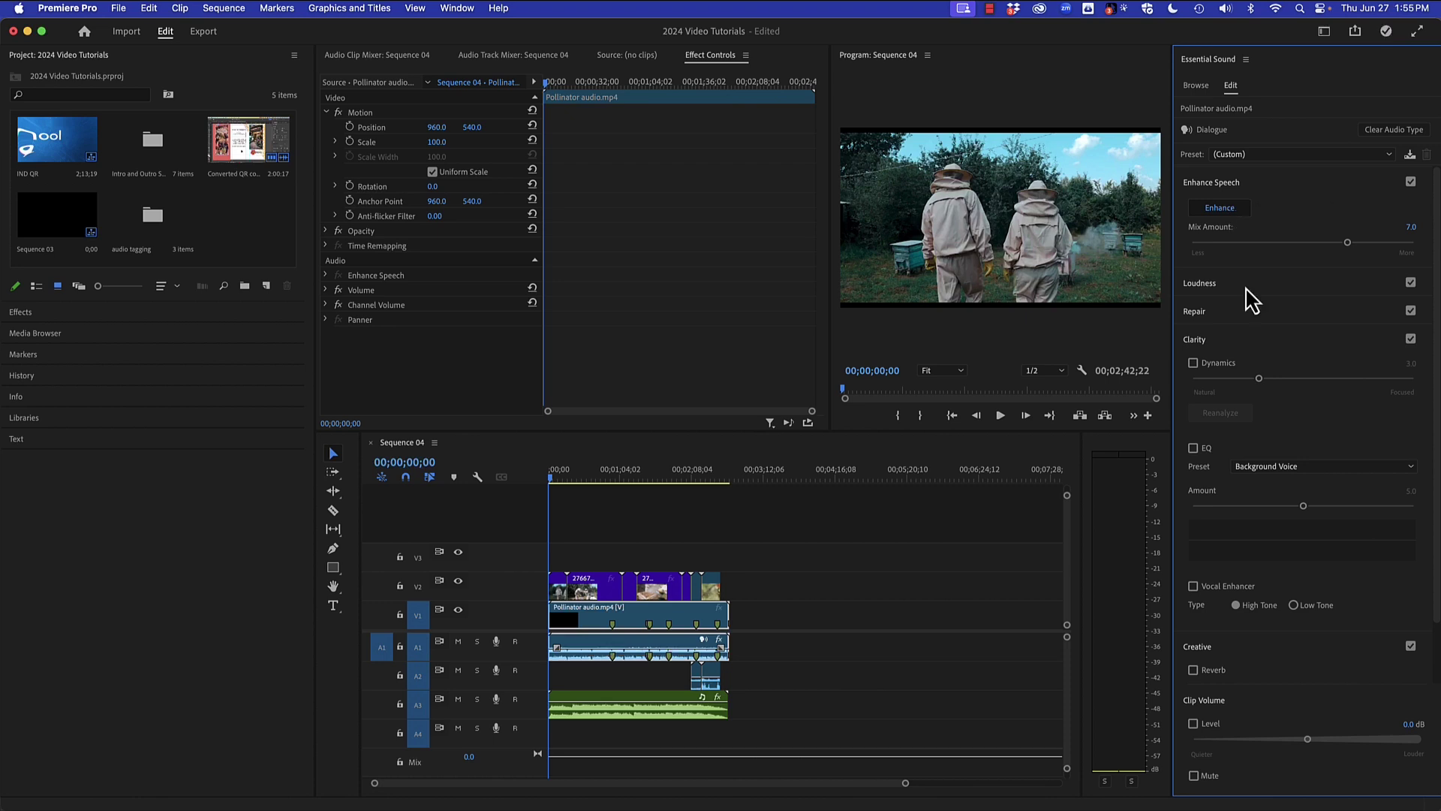
{"action": "left_click", "coordinate": [478, 642]}
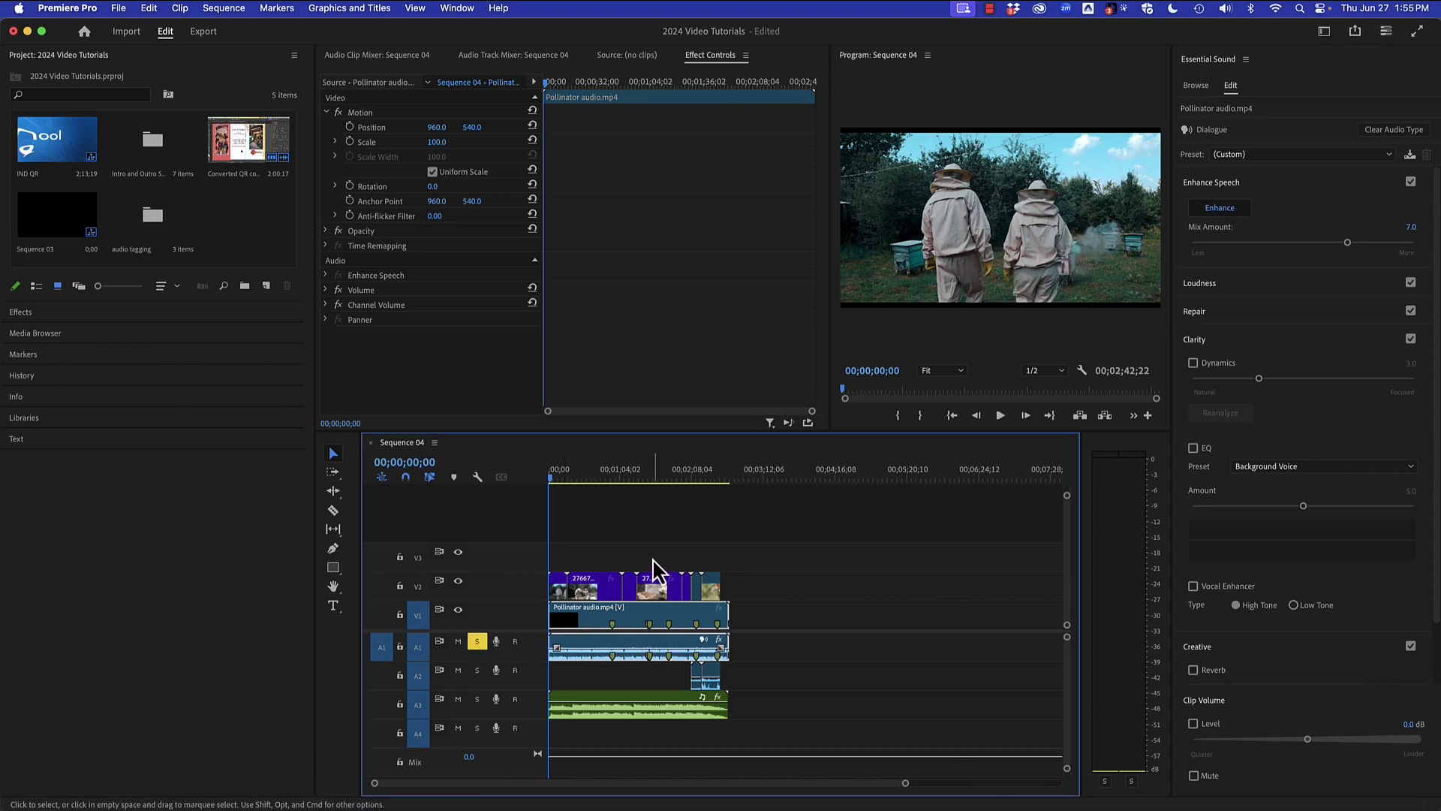
Audition the dialogue, then raise its Clip Volume Level to 1.0 dB.
{"action": "key", "text": "space"}
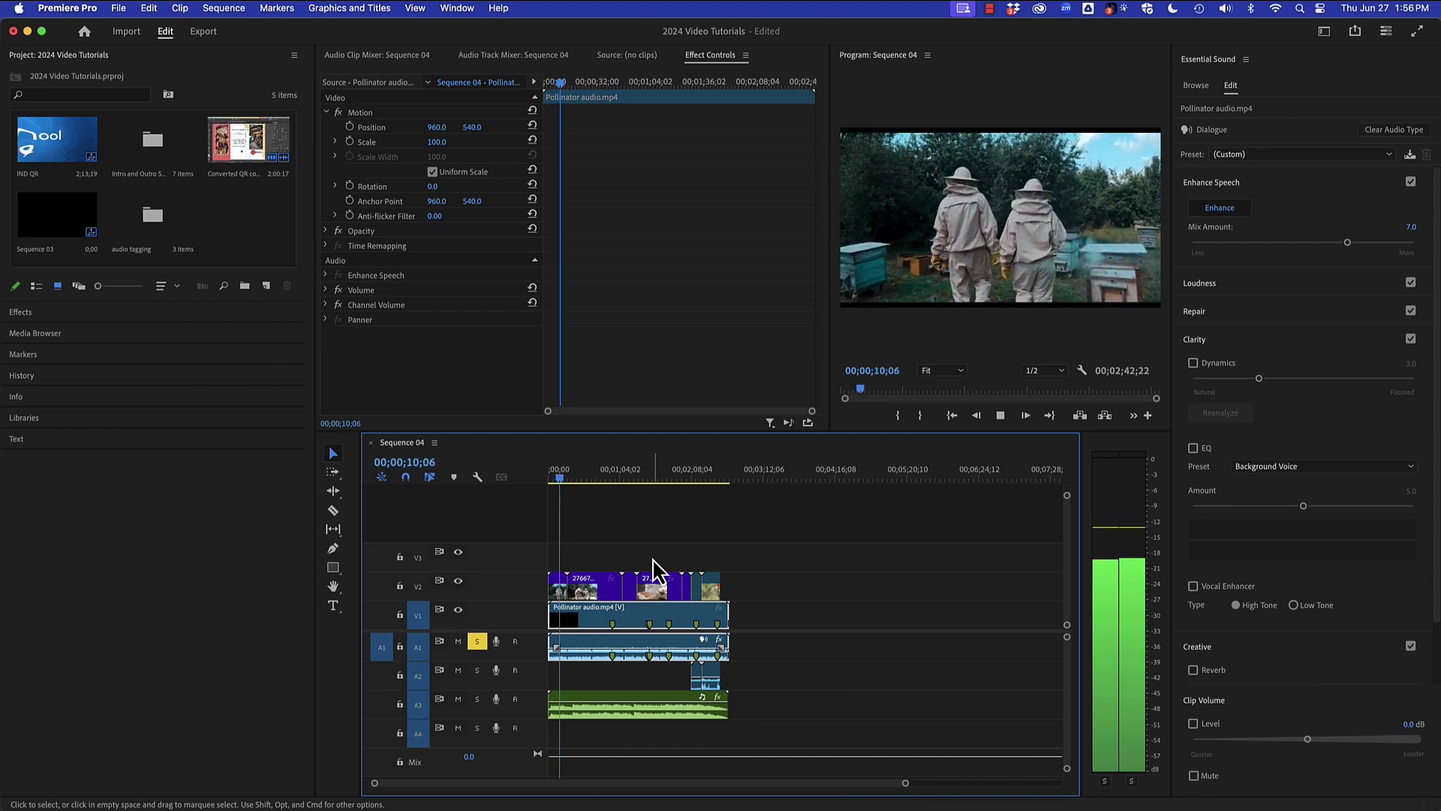
{"action": "key", "text": "space"}
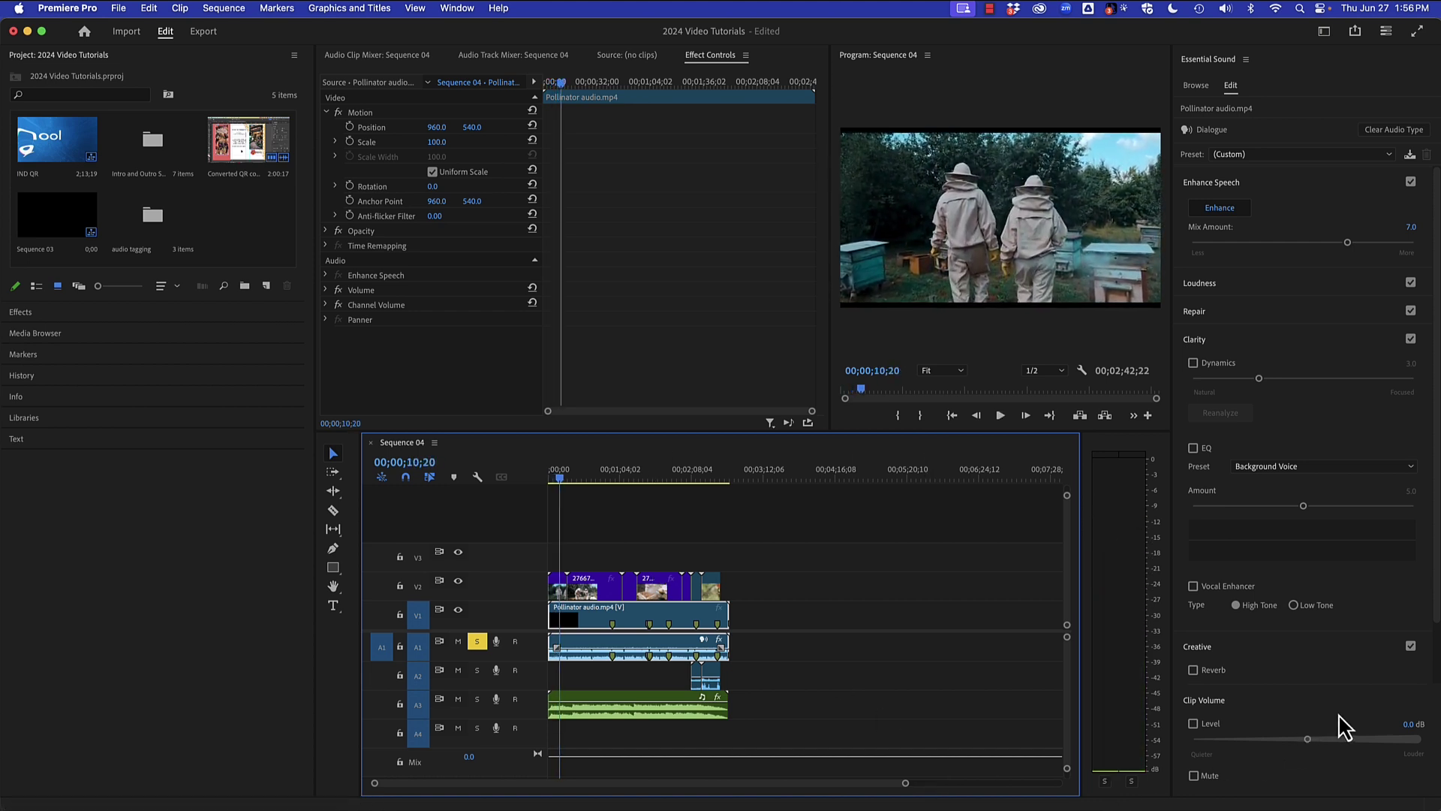
{"action": "left_click", "coordinate": [1310, 739]}
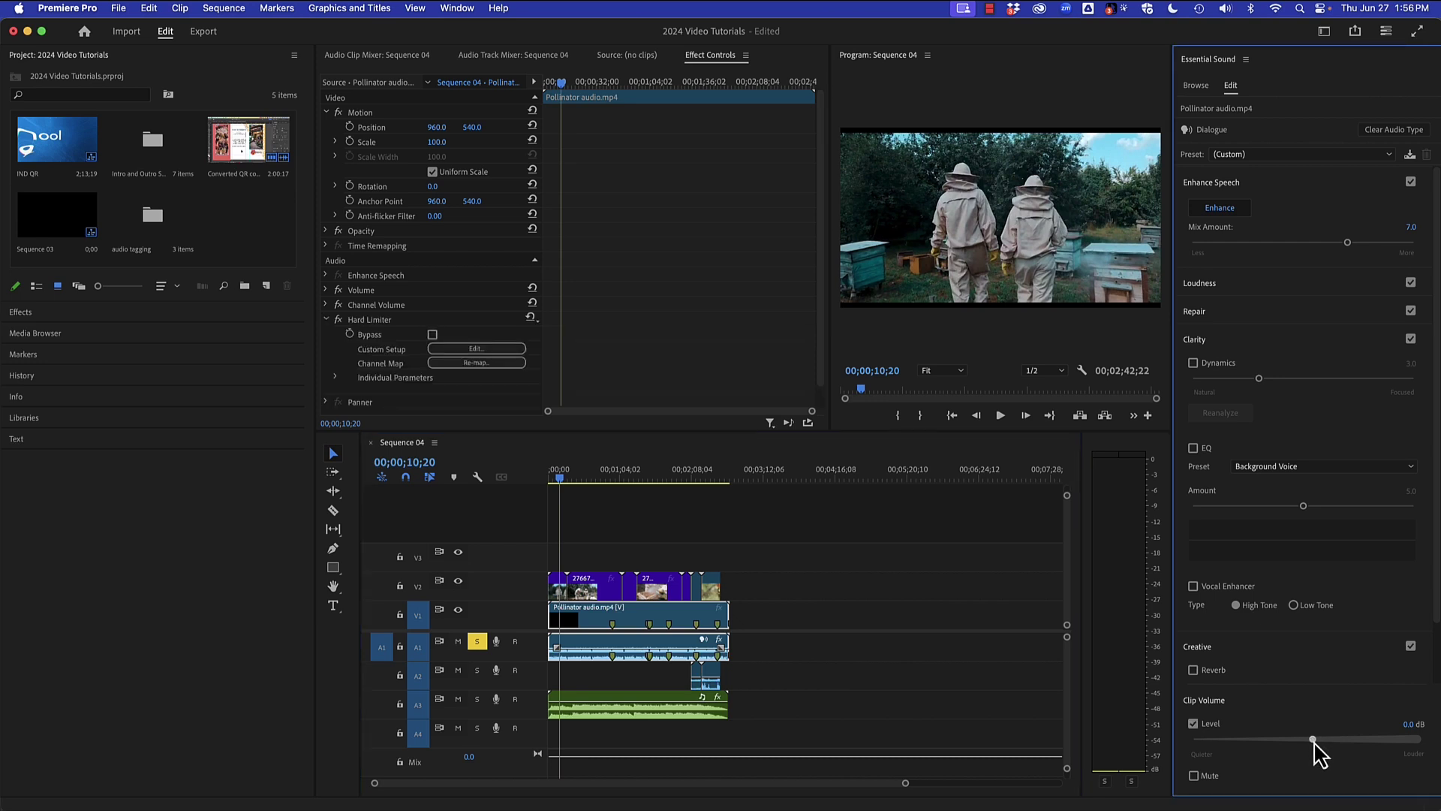
{"action": "left_click_drag", "start_coordinate": [1321, 740], "coordinate": [1338, 740]}
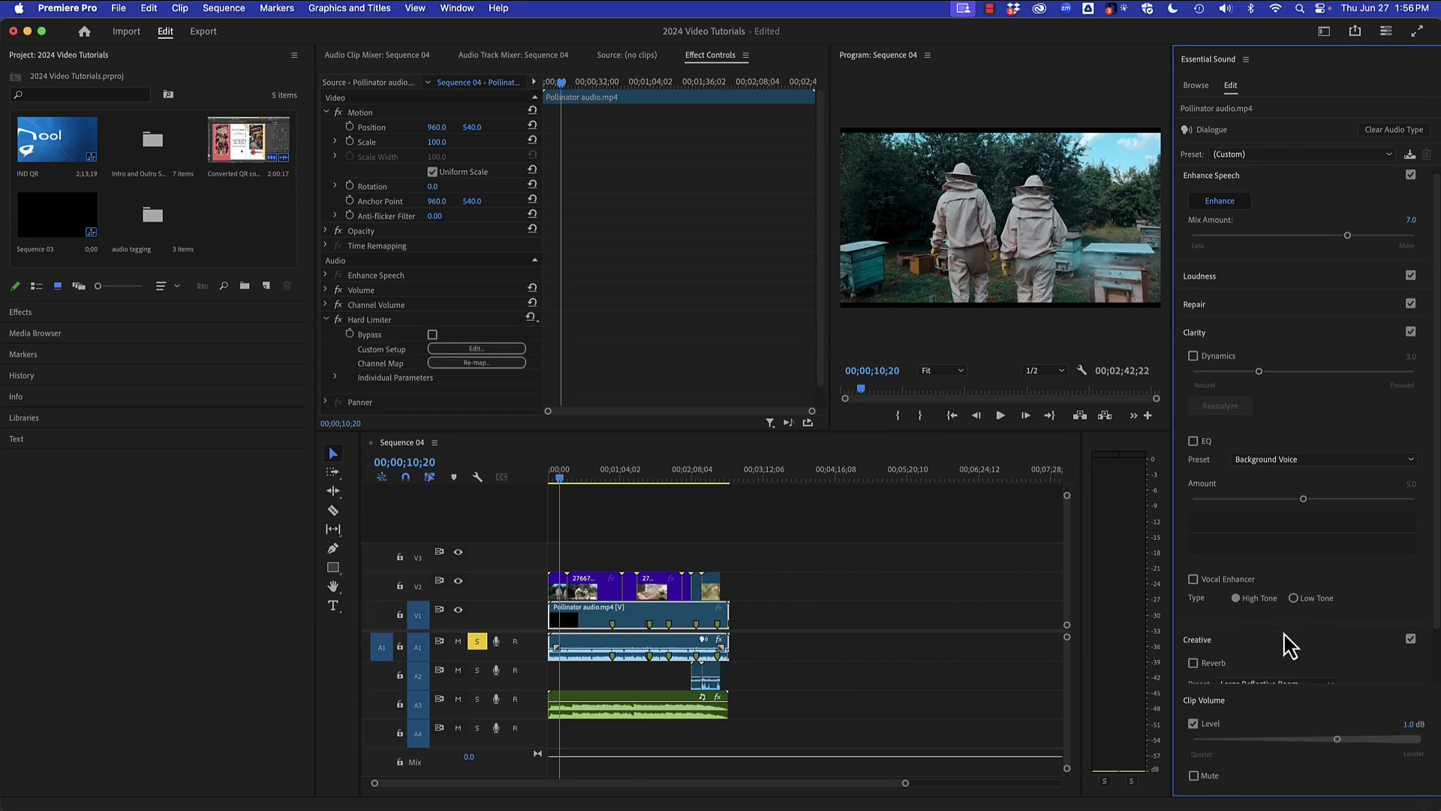
{"action": "scroll", "coordinate": [1290, 644], "scroll_direction": "down", "scroll_amount": 3}
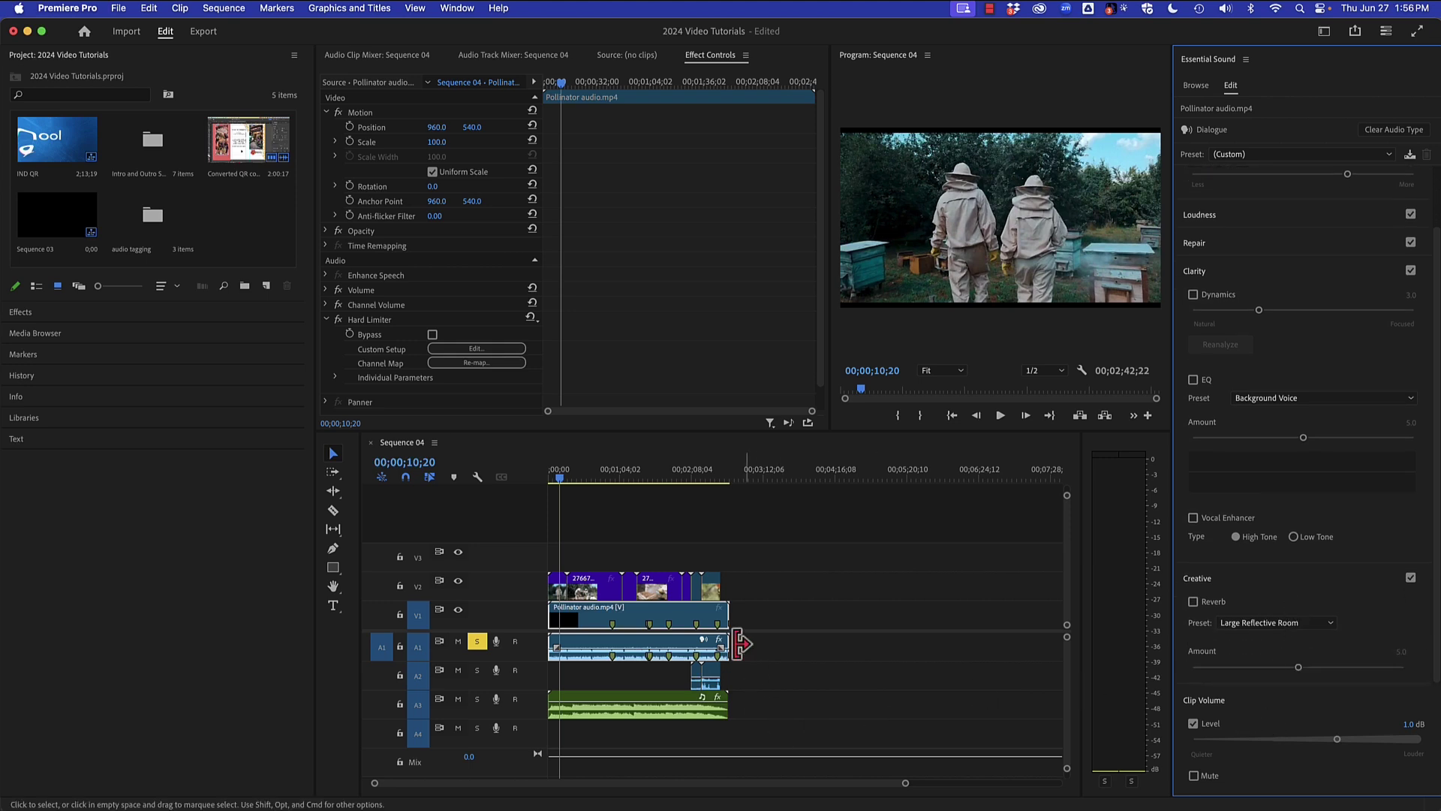
{"action": "left_click", "coordinate": [717, 683]}
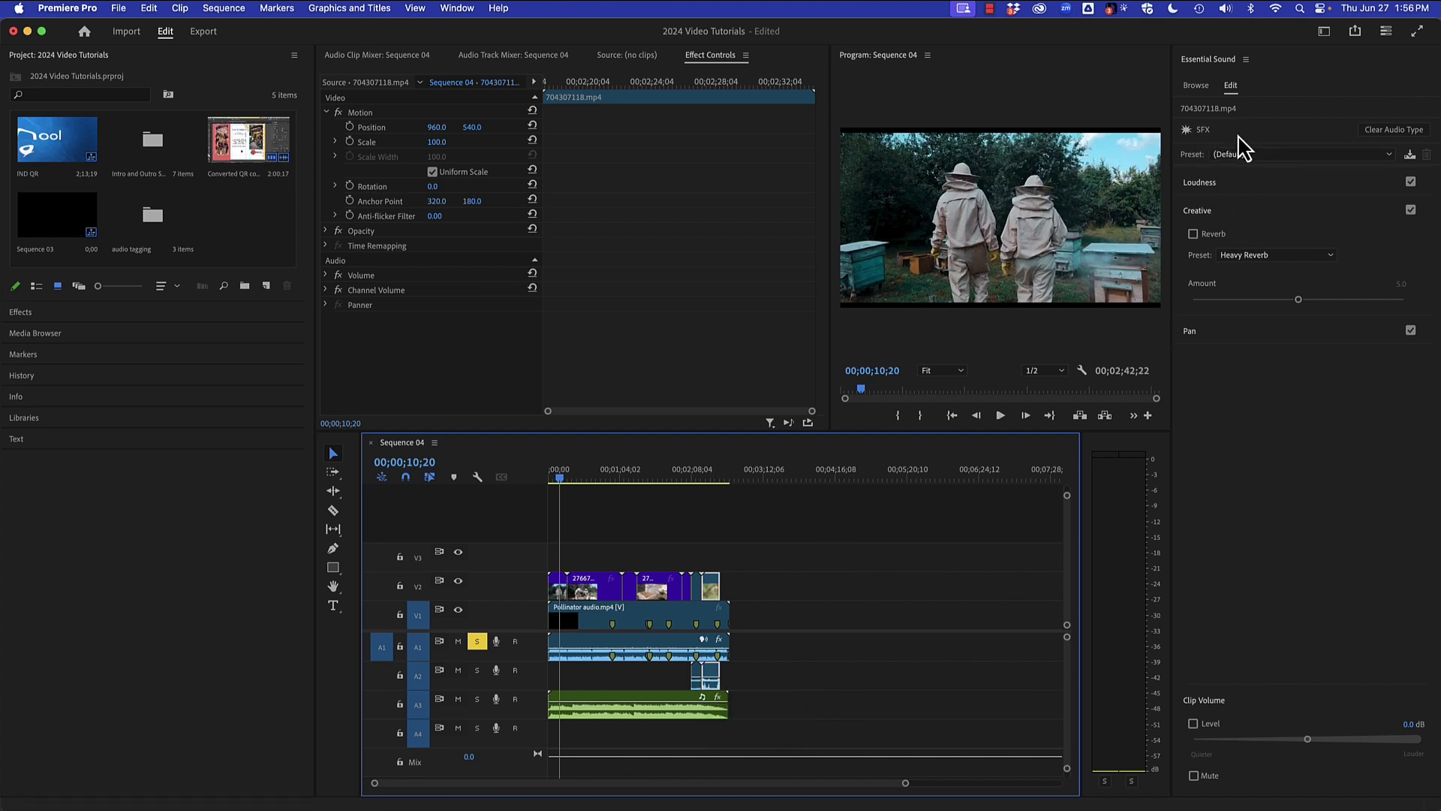
Solo track A2 instead of A1 and audition the sound effect from 00;02;08.
{"action": "left_click", "coordinate": [477, 644]}
{"action": "left_click", "coordinate": [477, 670]}
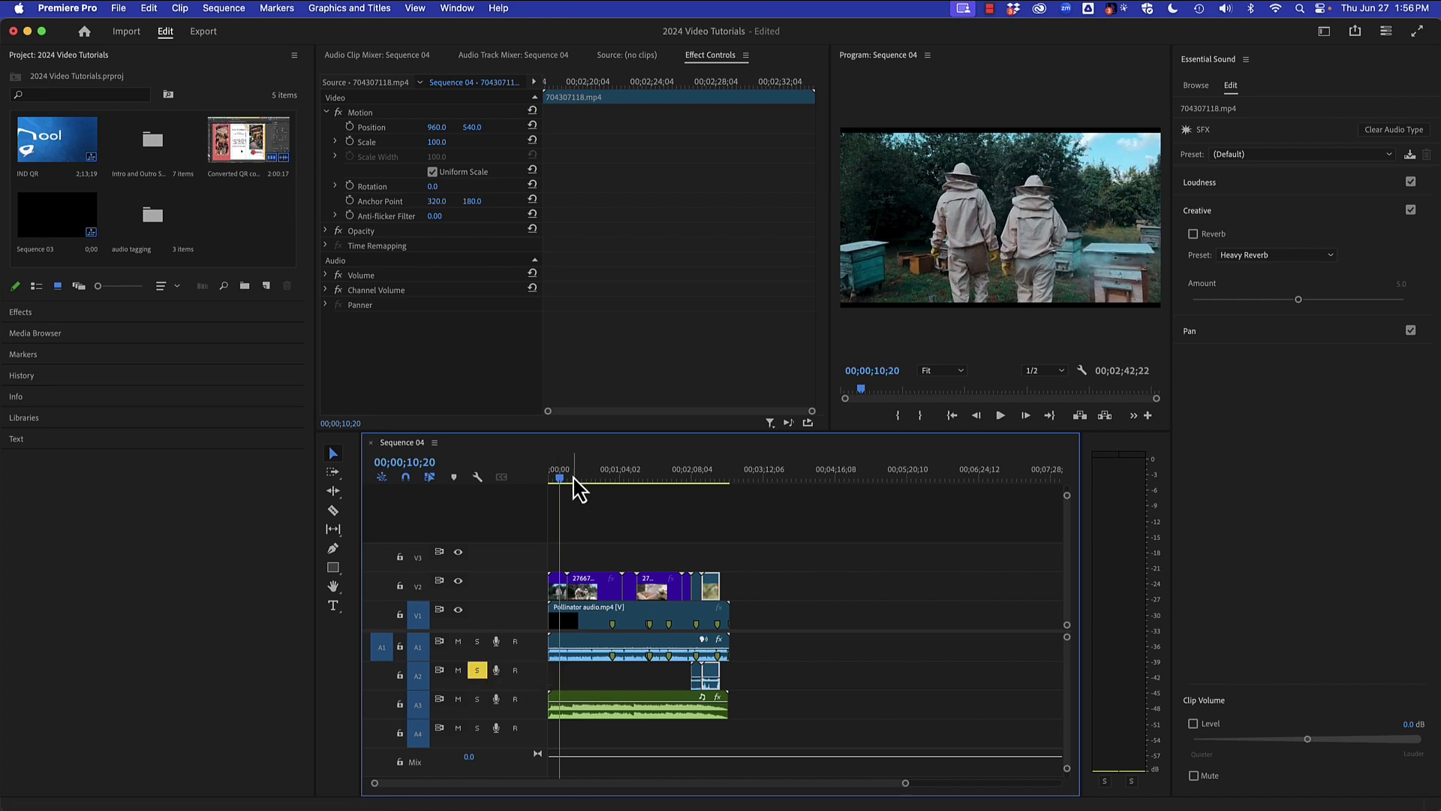
{"action": "left_click", "coordinate": [687, 482]}
{"action": "key", "text": "space"}
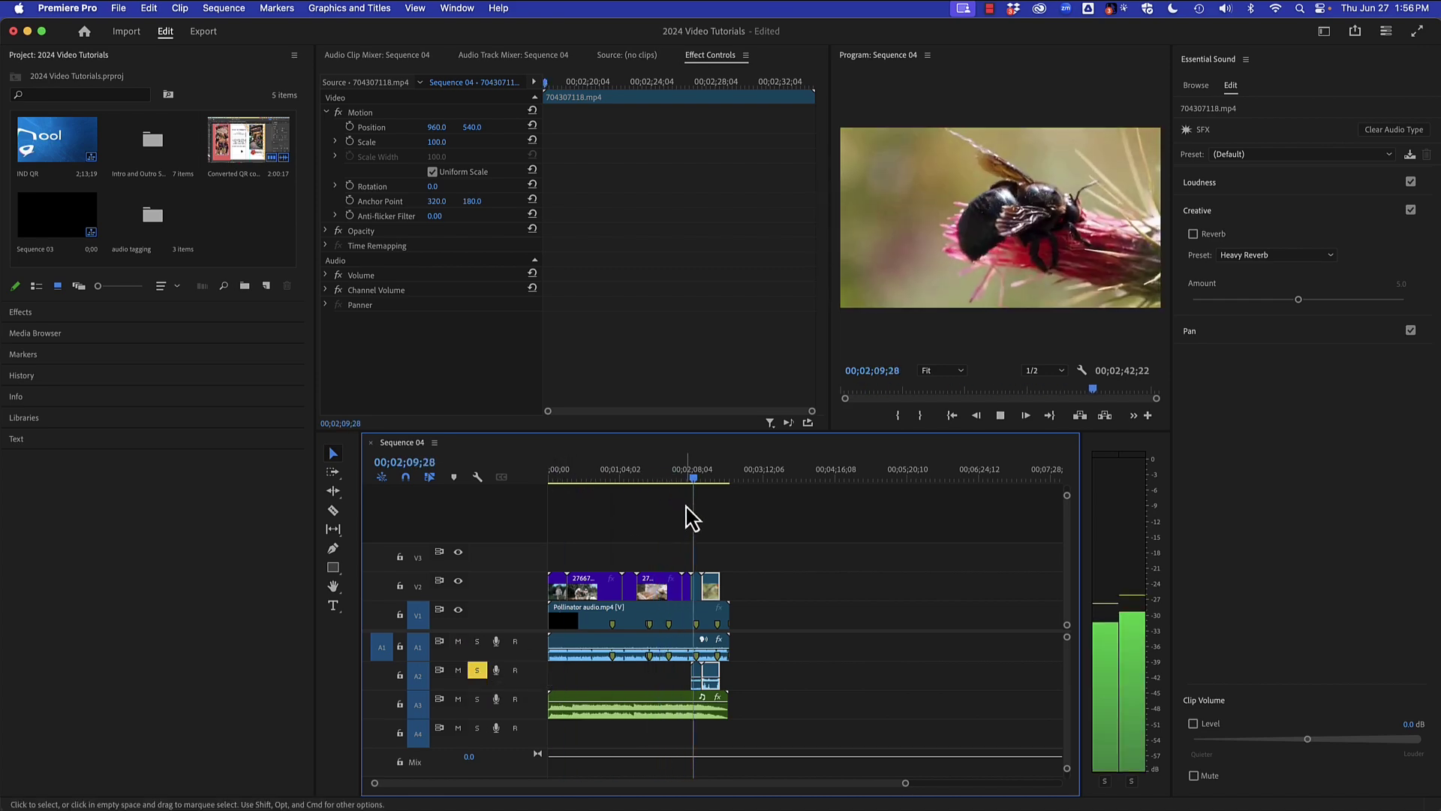
{"action": "key", "text": "space"}
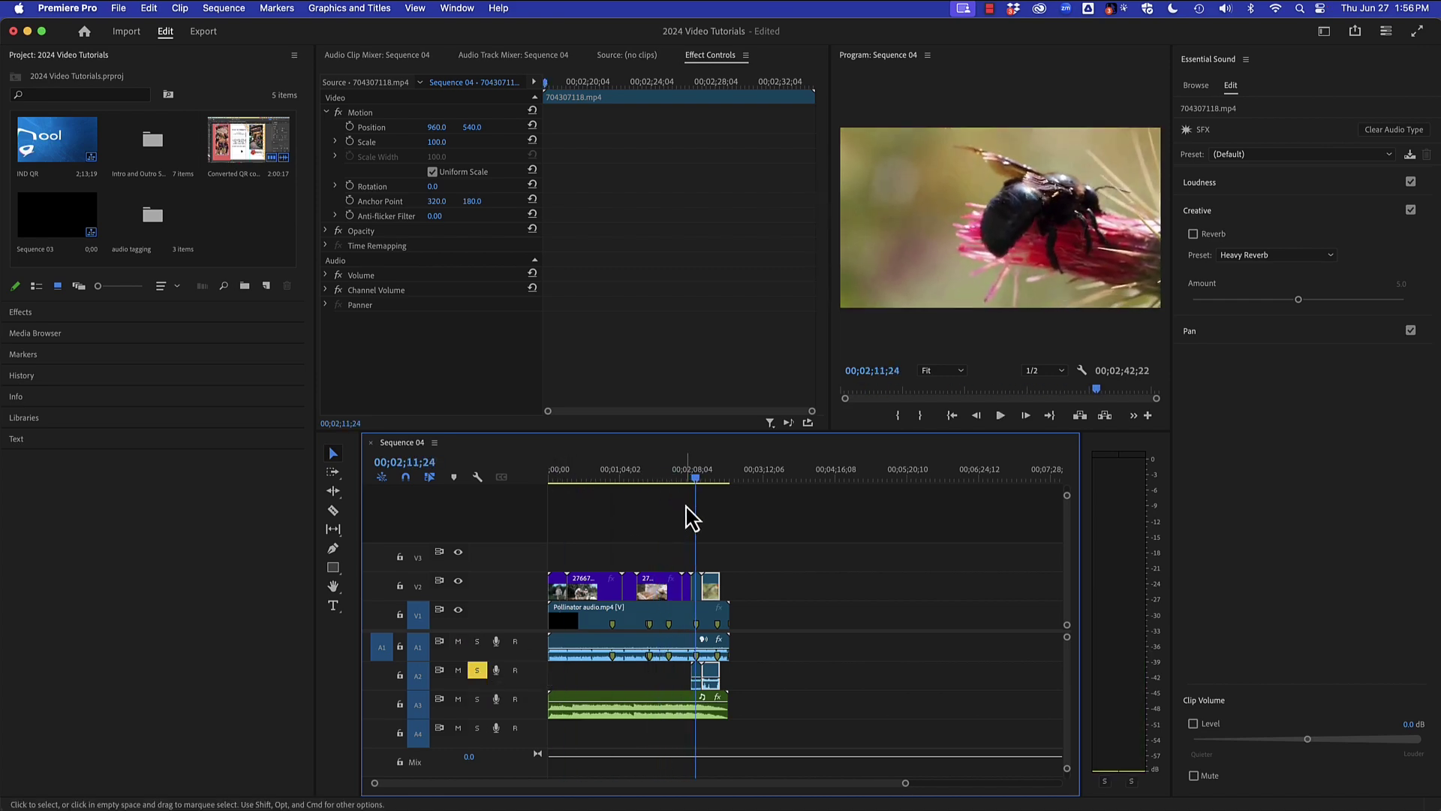
Review the SFX clip's Default preset and Heavy Reverb setting, leaving both unchanged.
{"action": "left_click", "coordinate": [1286, 154]}
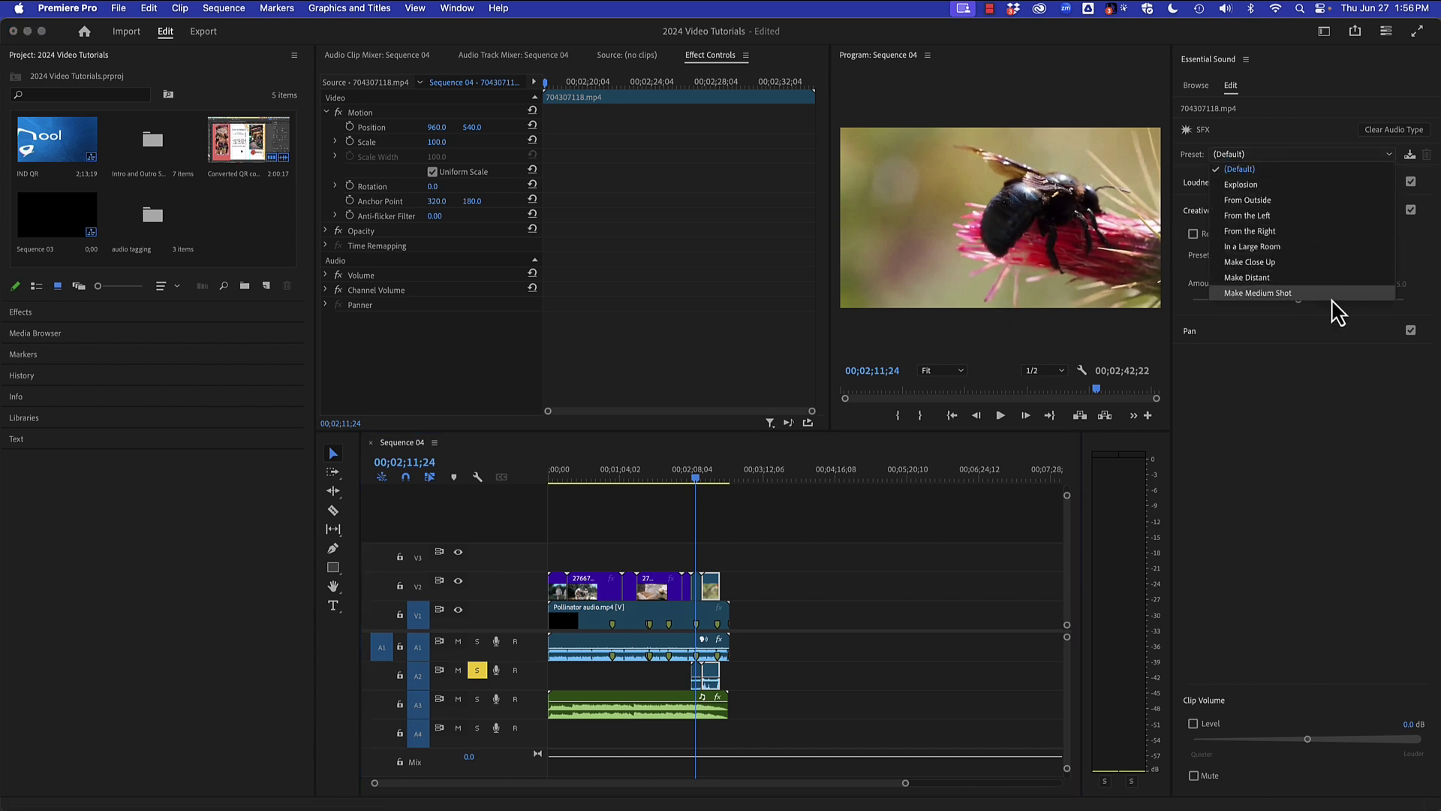
{"action": "left_click", "coordinate": [1427, 249]}
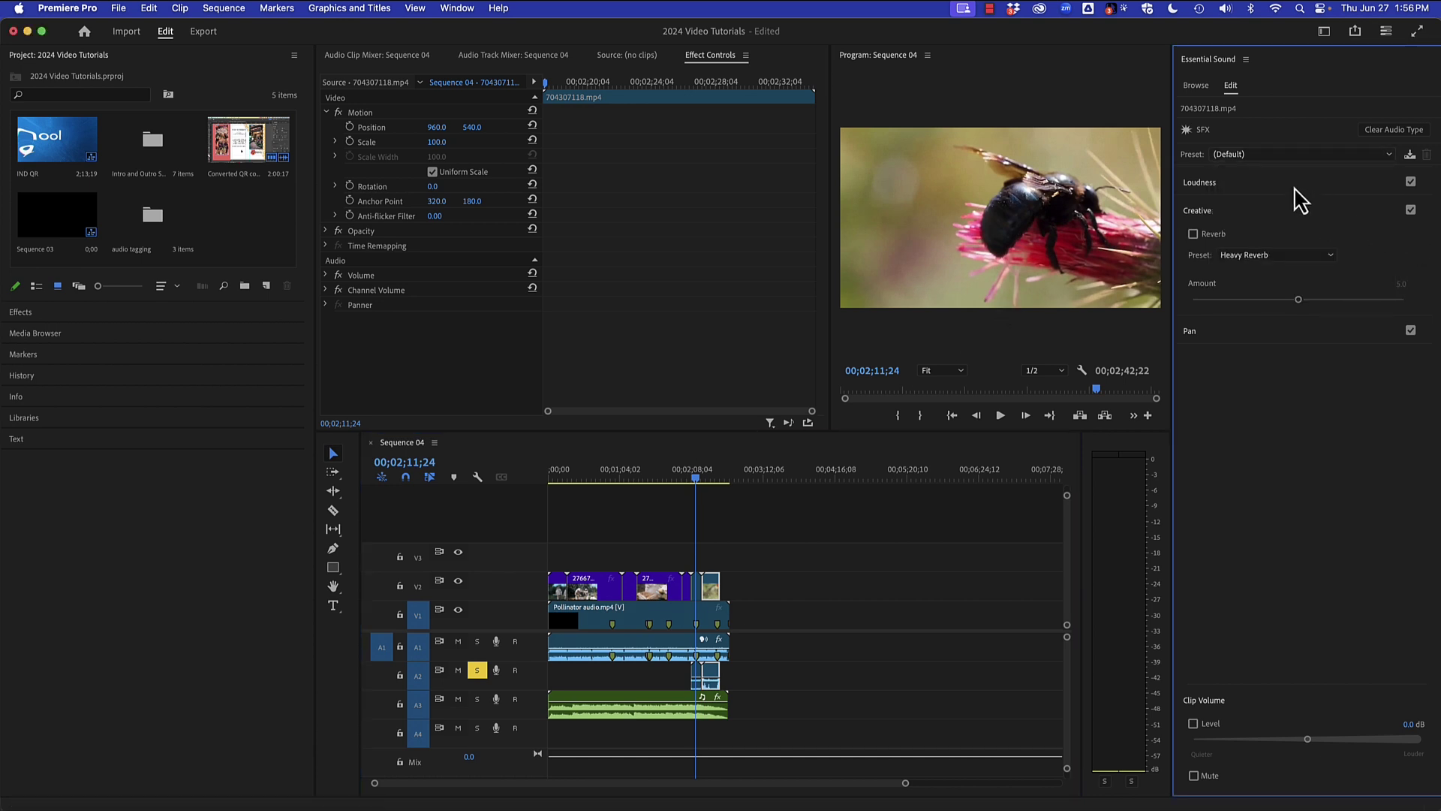
{"action": "left_click", "coordinate": [1238, 256]}
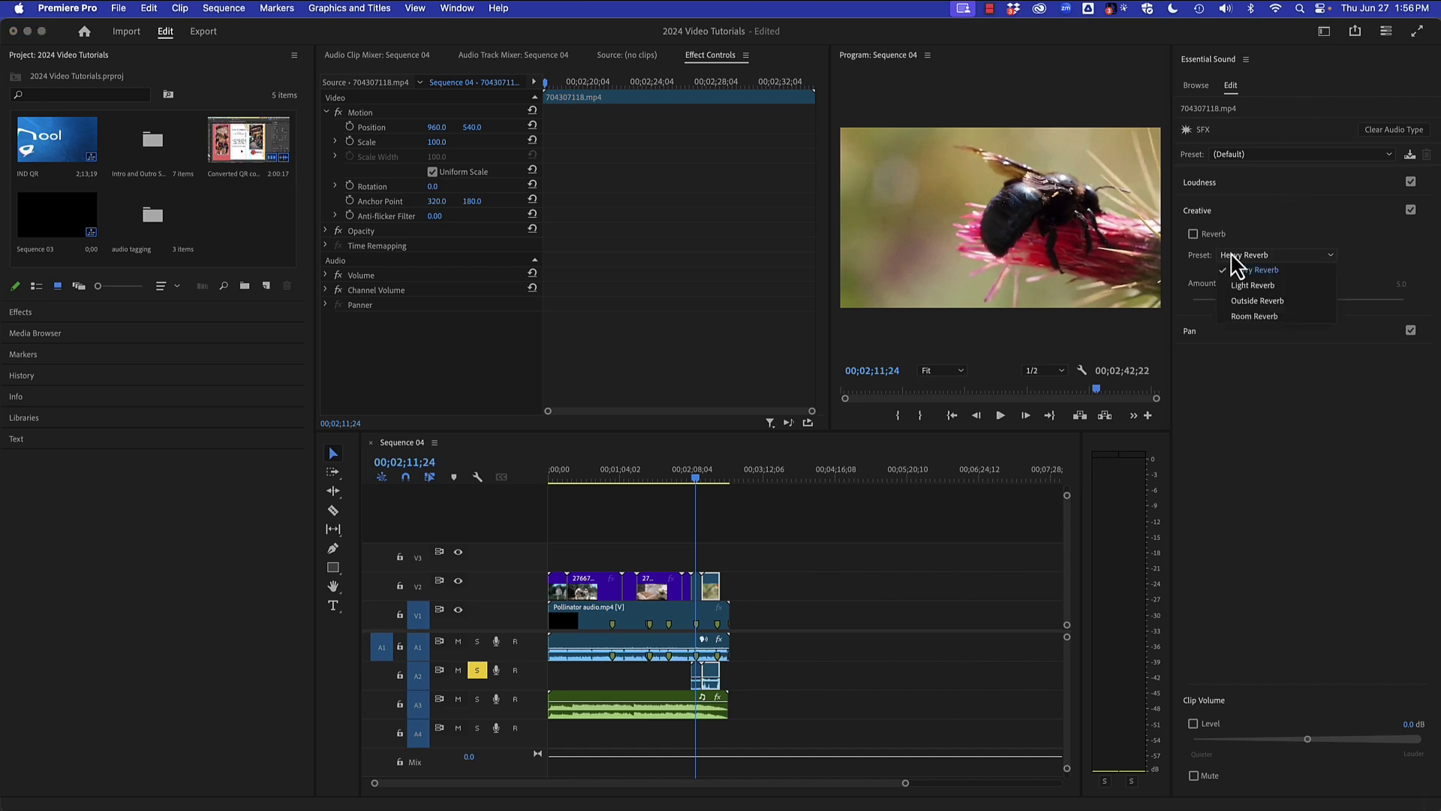
{"action": "left_click", "coordinate": [1341, 241]}
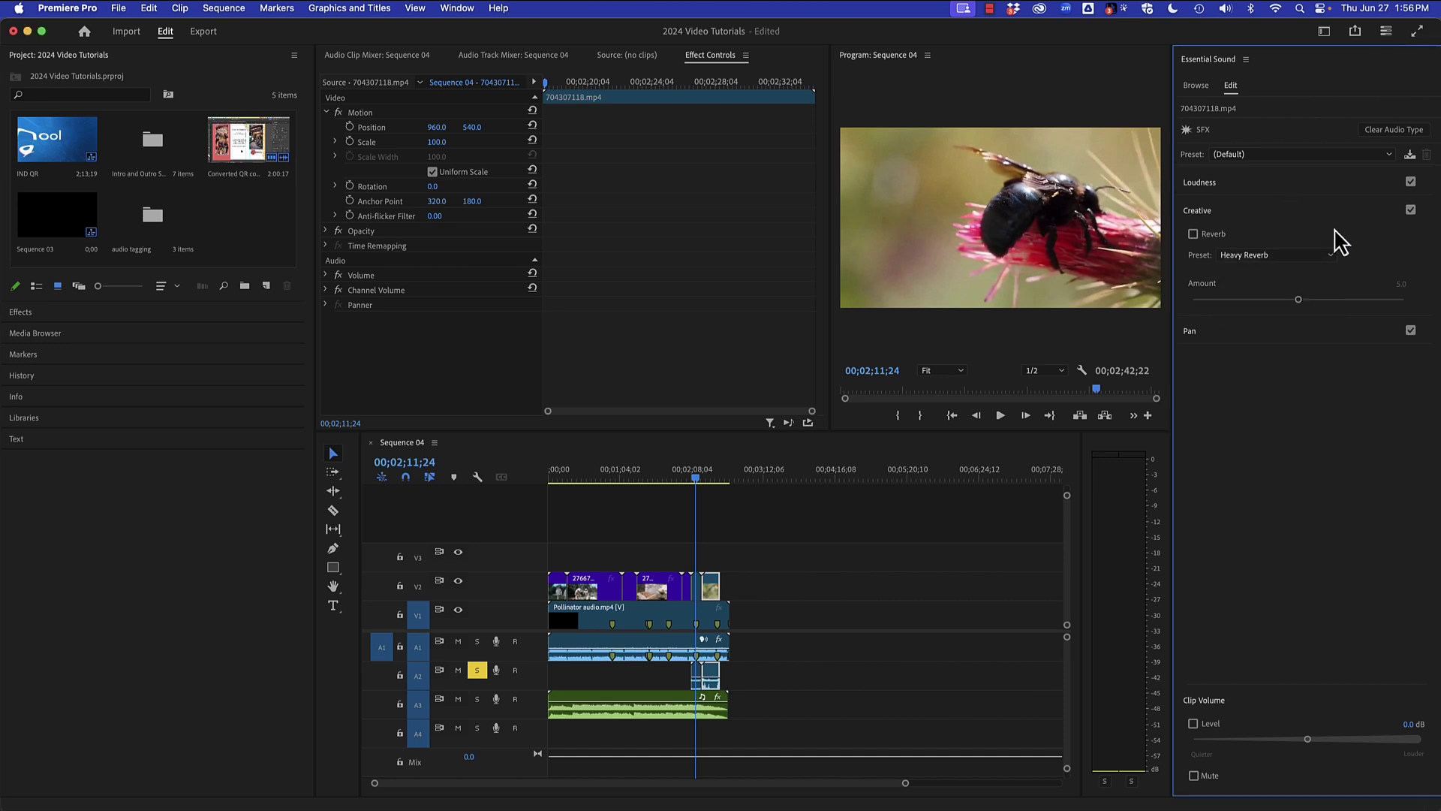
{"action": "left_click", "coordinate": [669, 707]}
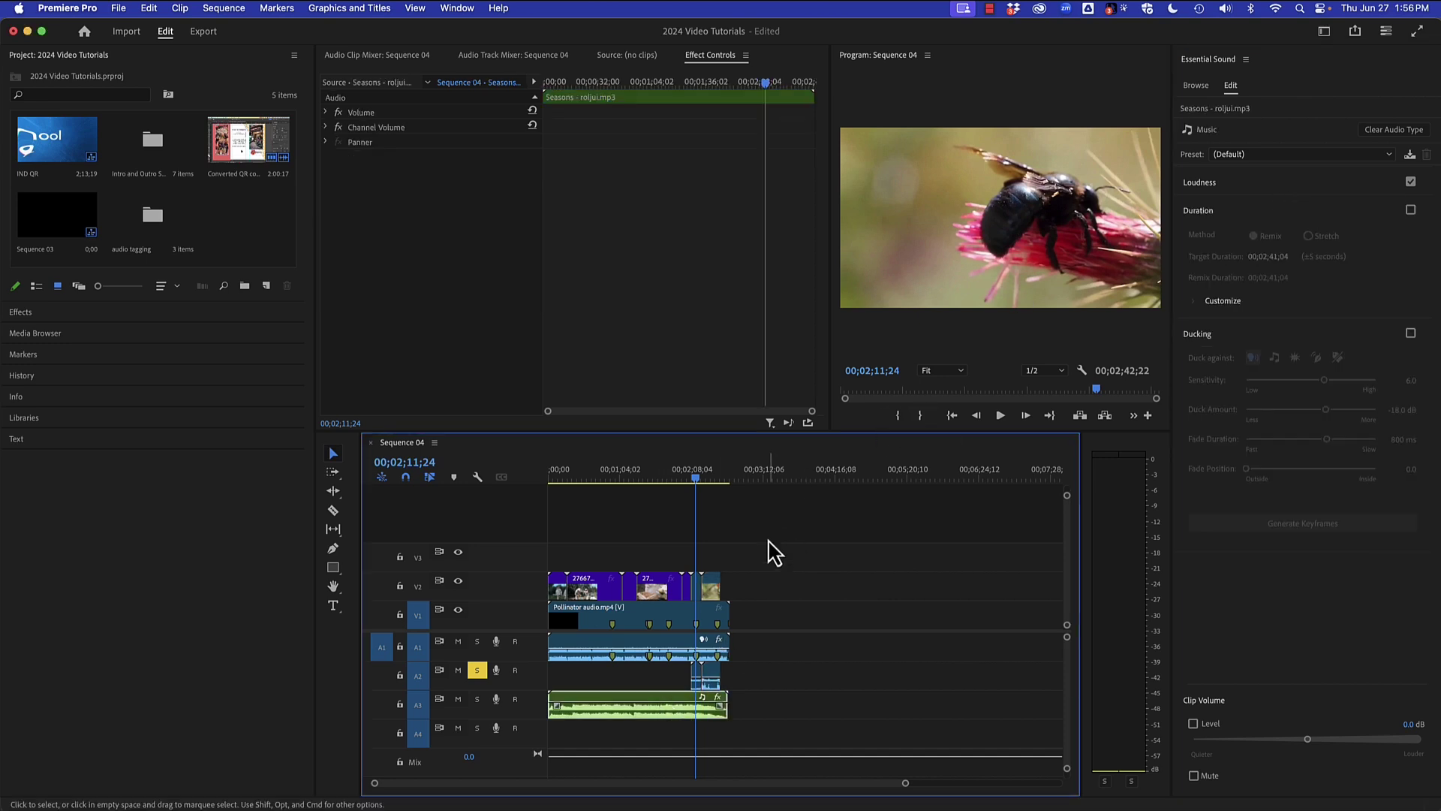
Unsolo A2, duck the Seasons music against dialogue and SFX, and generate keyframes.
{"action": "left_click", "coordinate": [477, 670]}
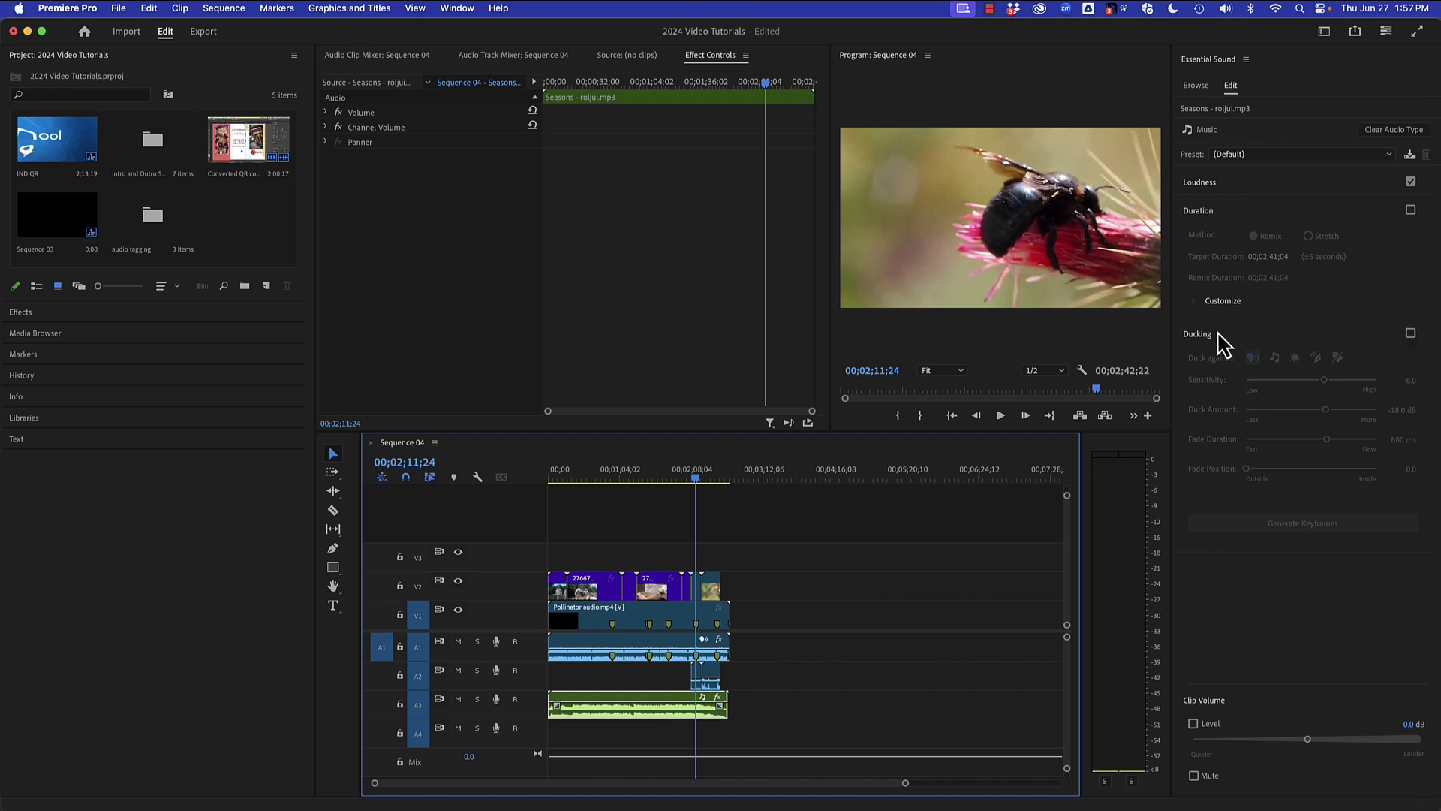
{"action": "left_click", "coordinate": [1411, 333]}
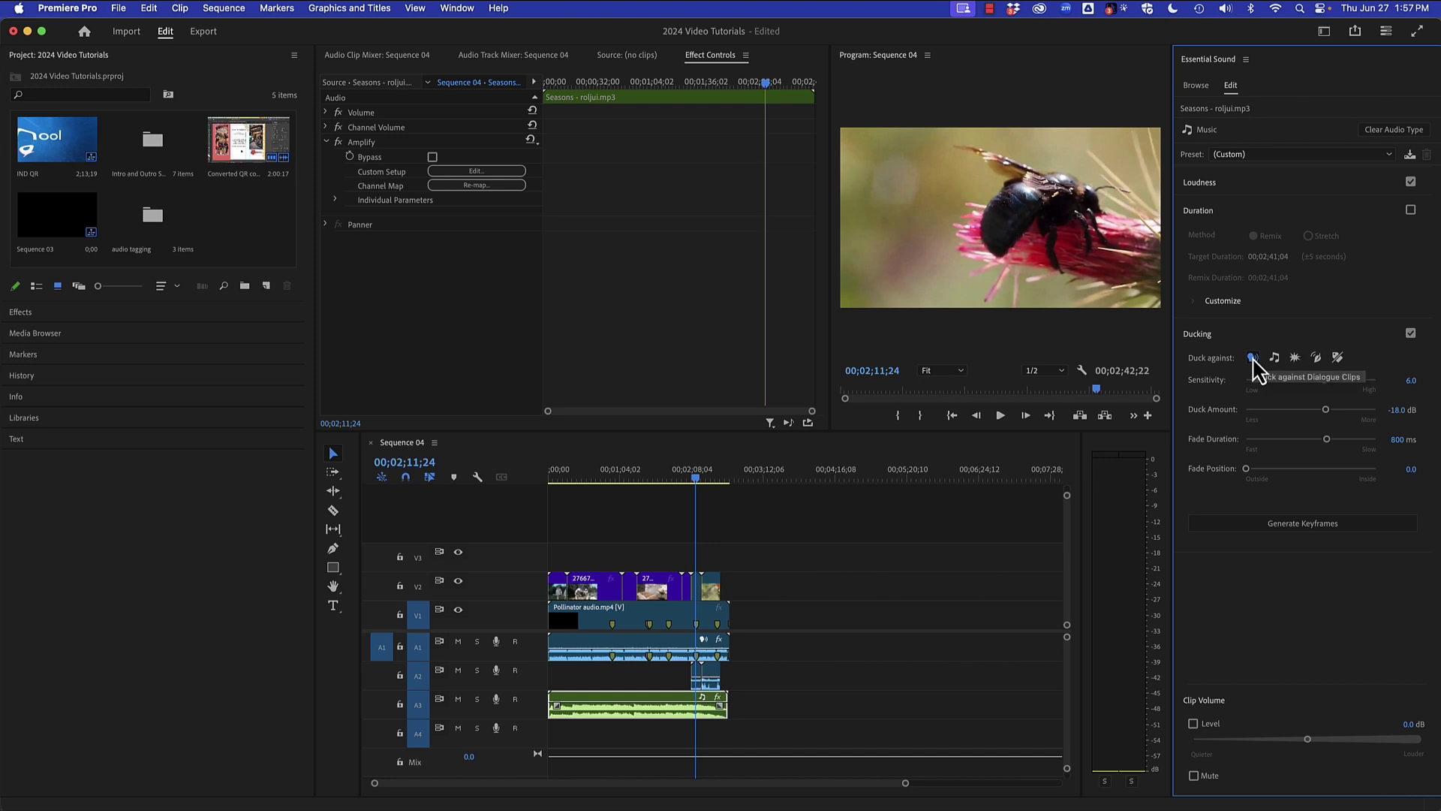
{"action": "left_click", "coordinate": [1294, 358]}
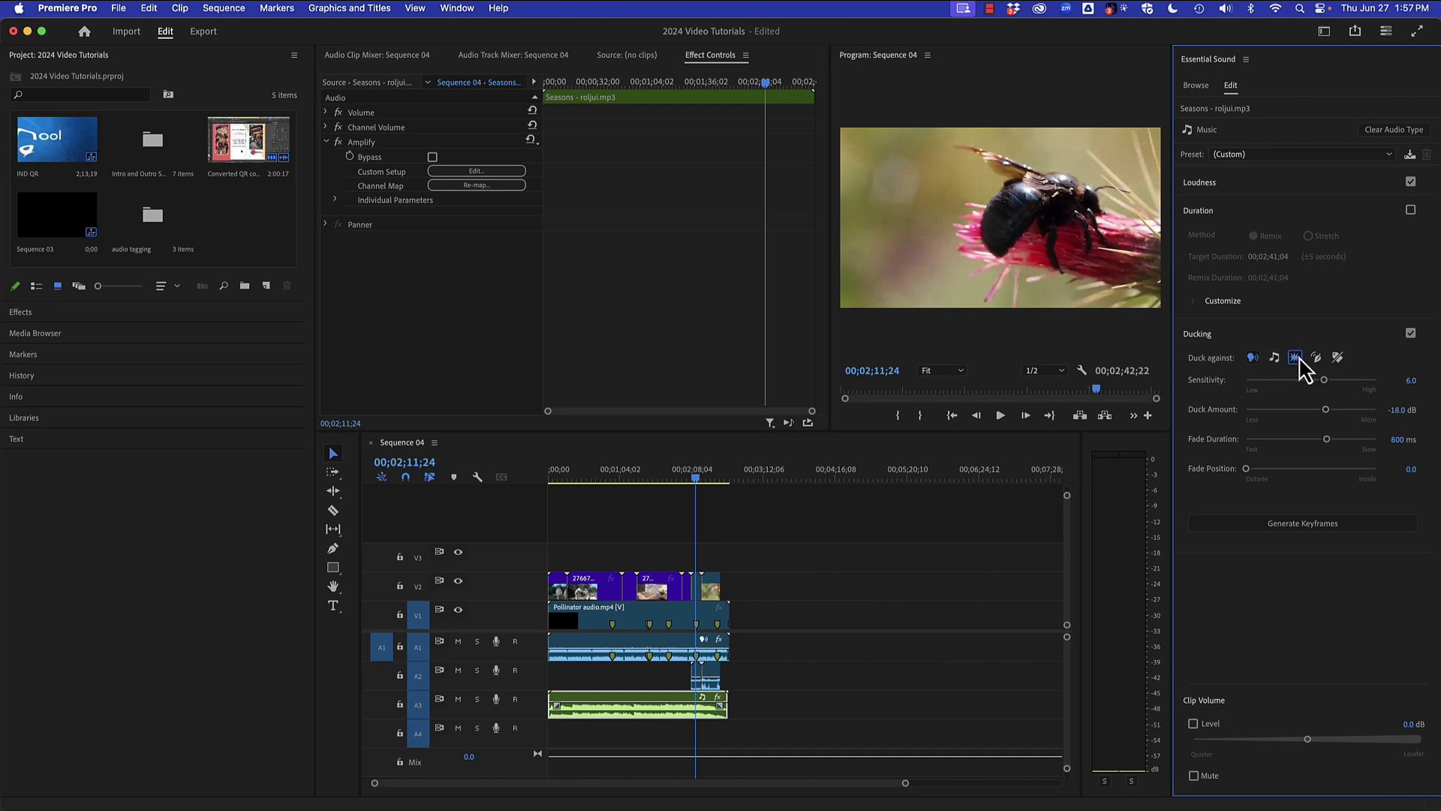
{"action": "left_click", "coordinate": [1268, 524]}
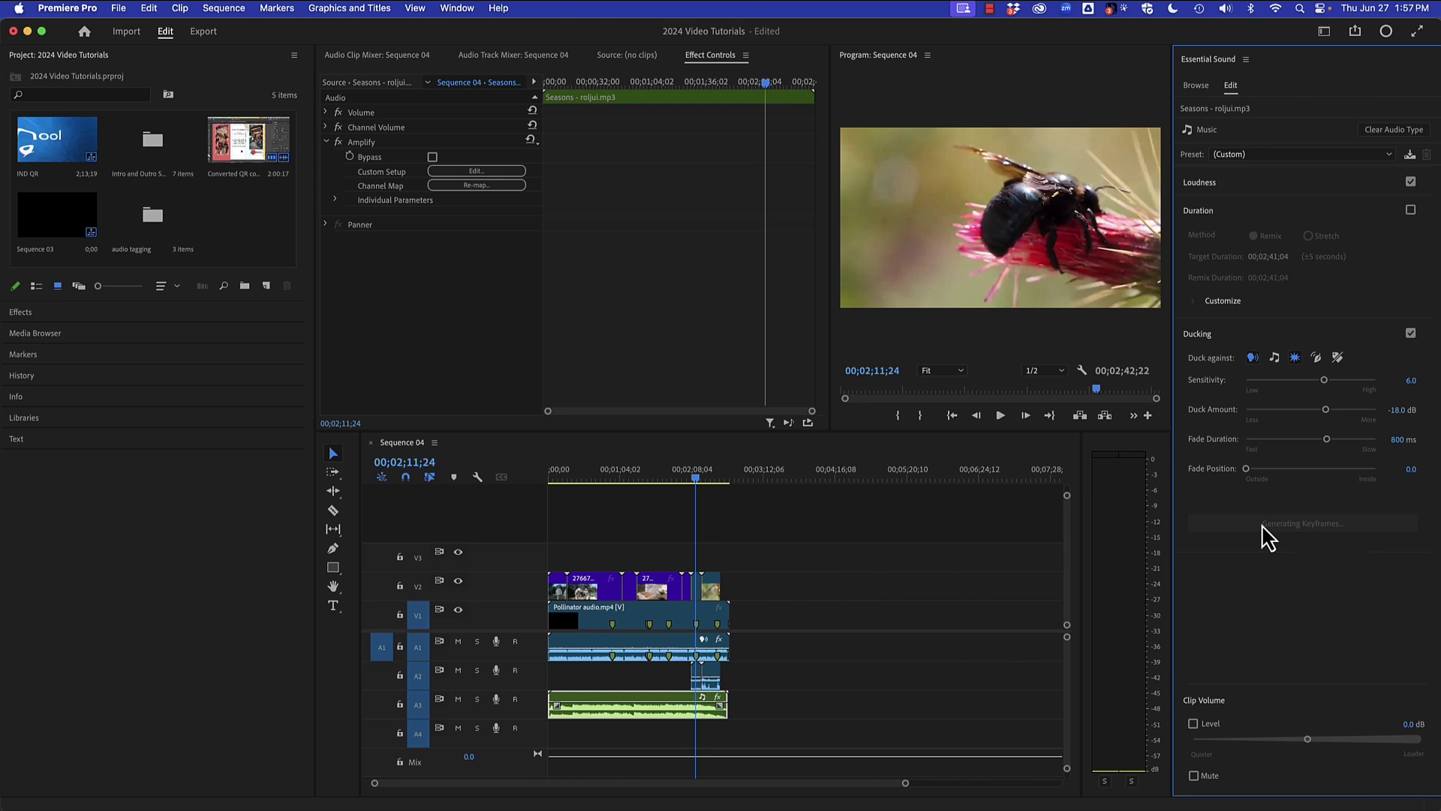